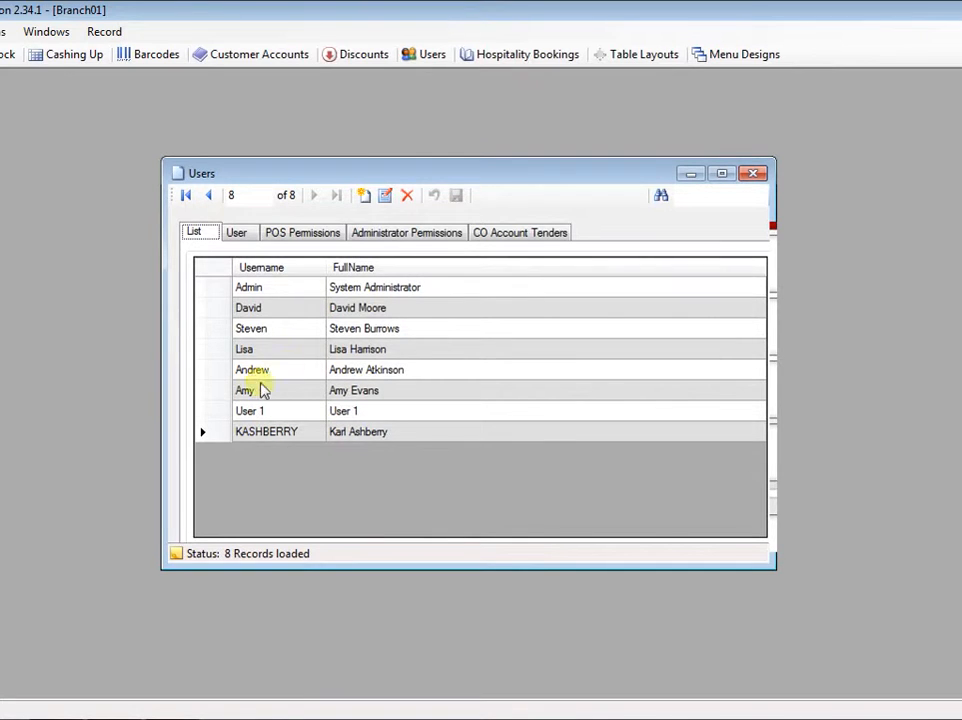
- Open the third user's record in the list to view its details, and leave edit mode
{"action": "left_click", "coordinate": [352, 331]}
{"action": "double_click", "coordinate": [353, 329]}
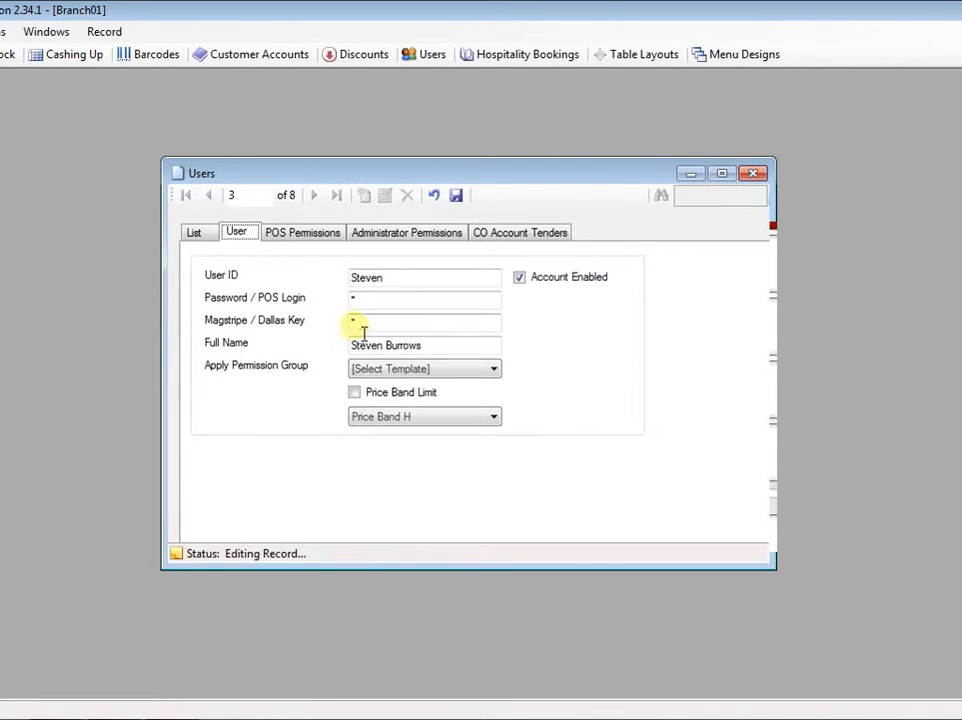
{"action": "left_click", "coordinate": [440, 196]}
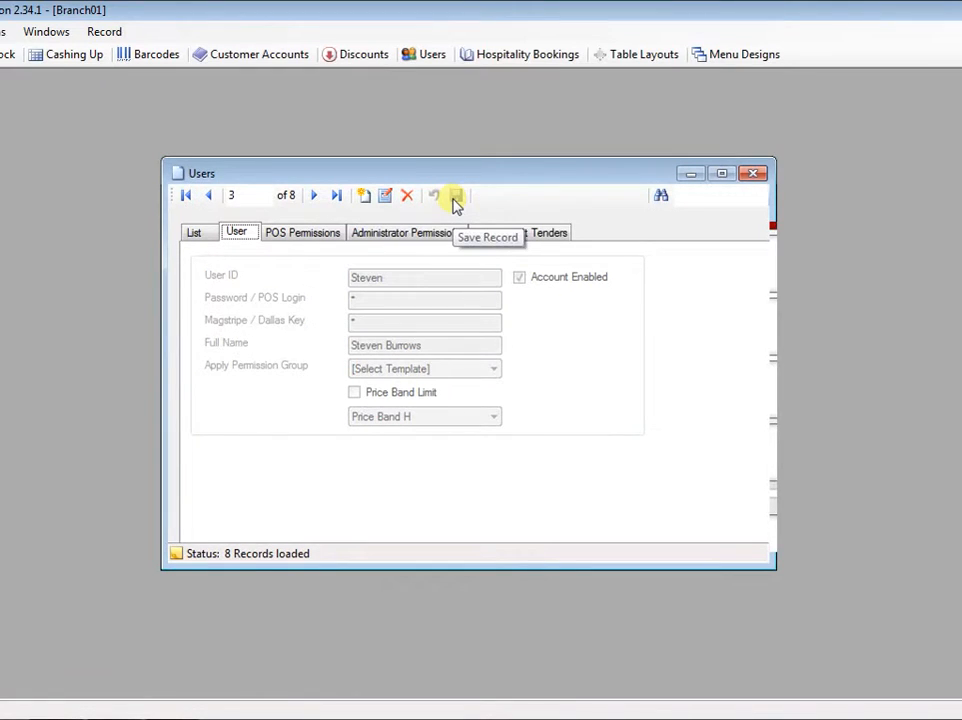
- Add a user with ID and full name Demonstration, a password and magstripe key, and apply the System Administrator permission group
{"action": "left_click", "coordinate": [366, 198]}
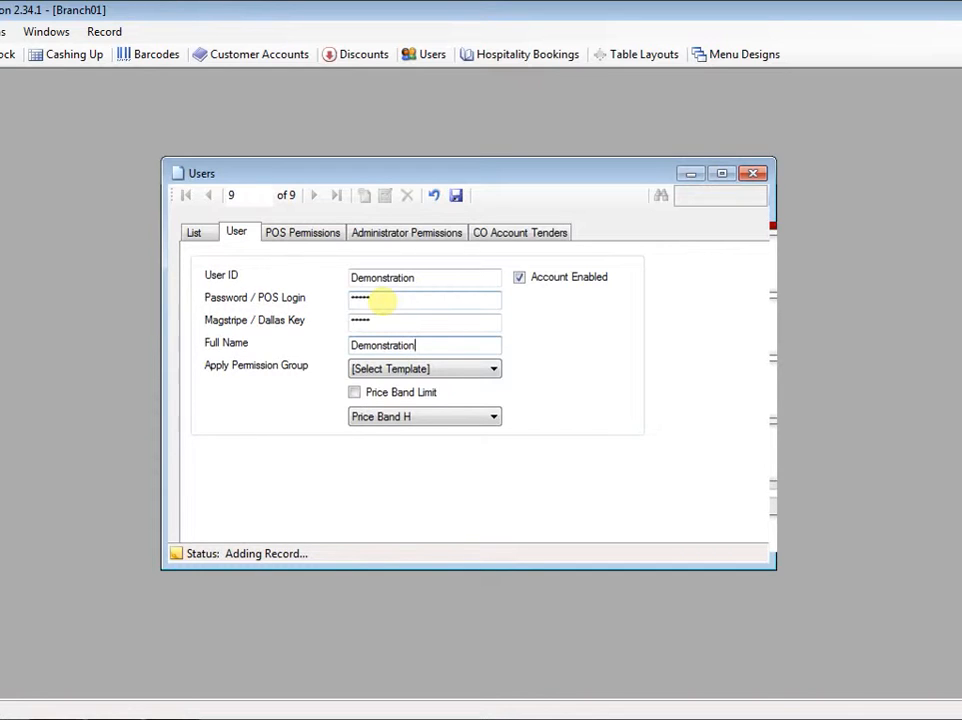
{"action": "left_click", "coordinate": [473, 369]}
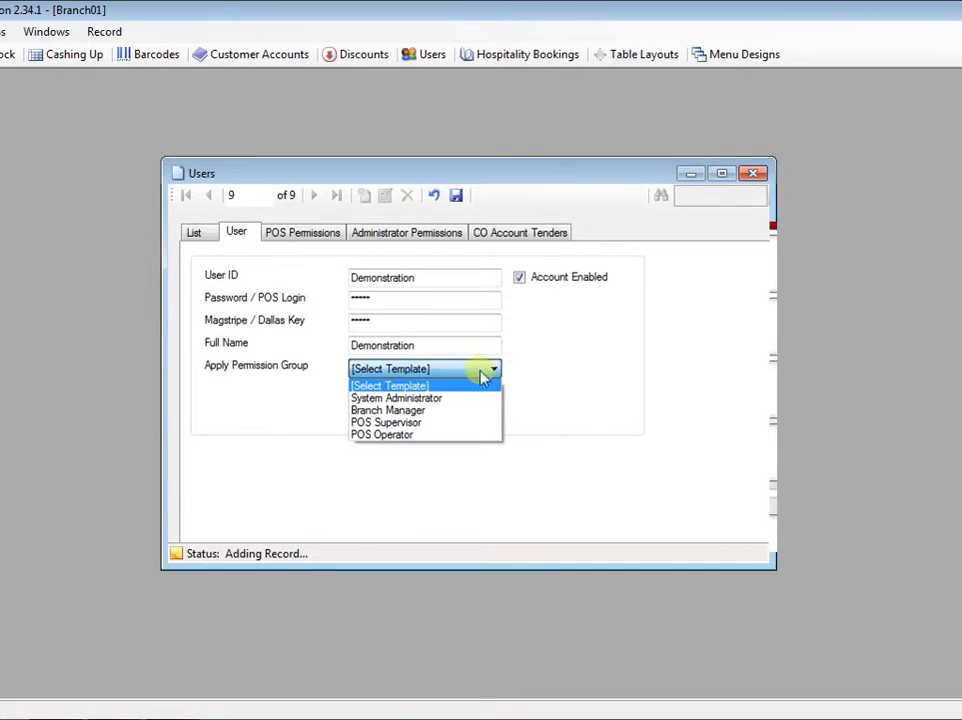
{"action": "left_click", "coordinate": [462, 400]}
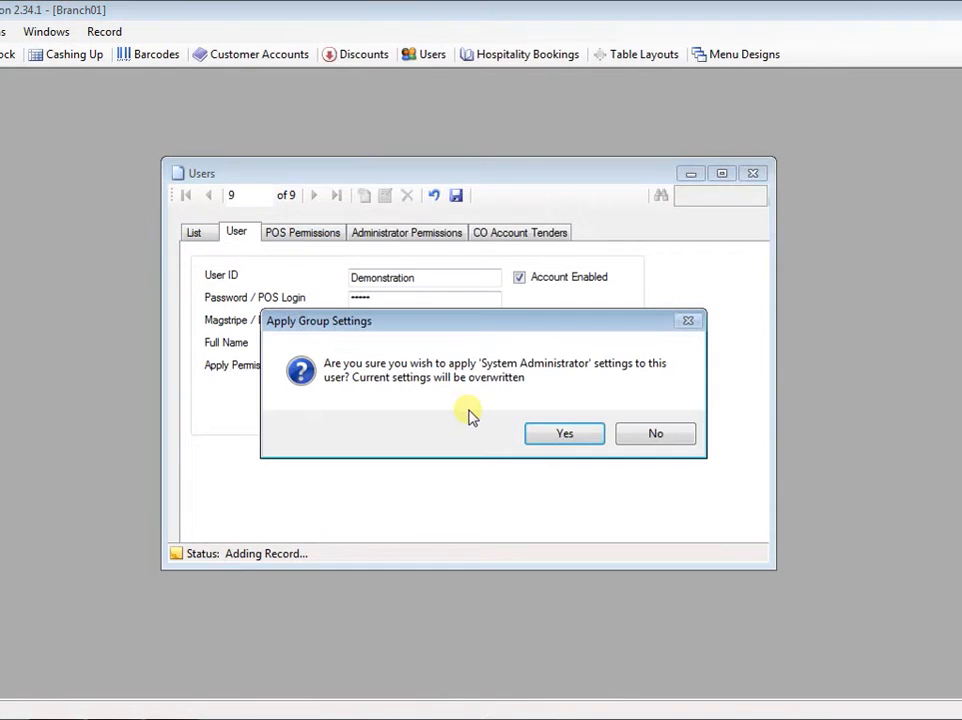
{"action": "left_click", "coordinate": [584, 430]}
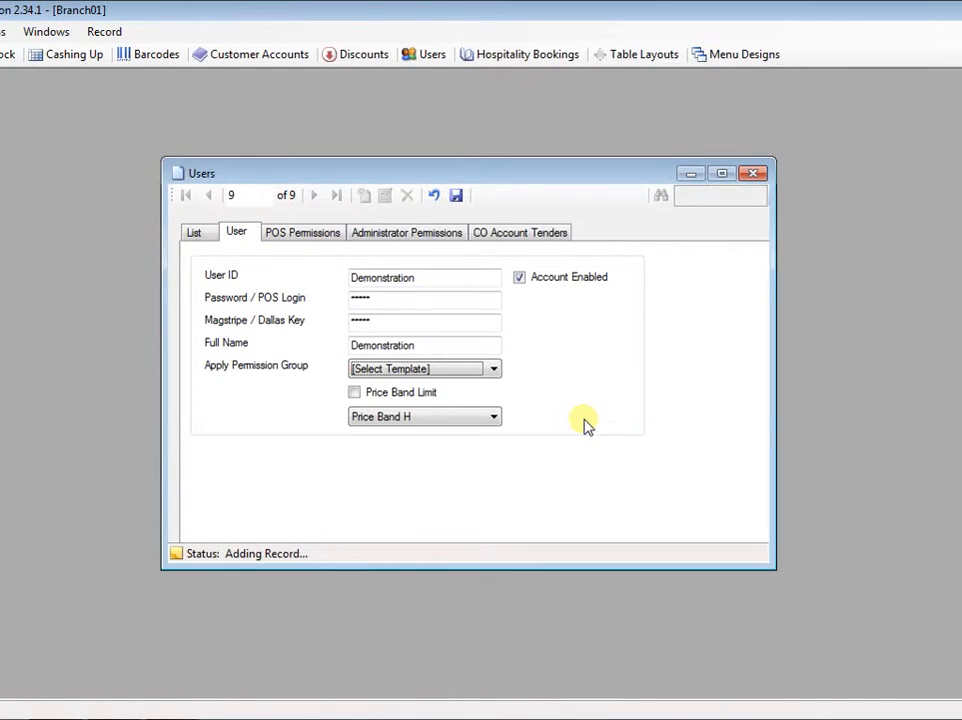
- Disable the Account Sales POS permission for the new user, and review the administrator permissions and allowed cash-only account tenders
{"action": "left_click", "coordinate": [296, 236]}
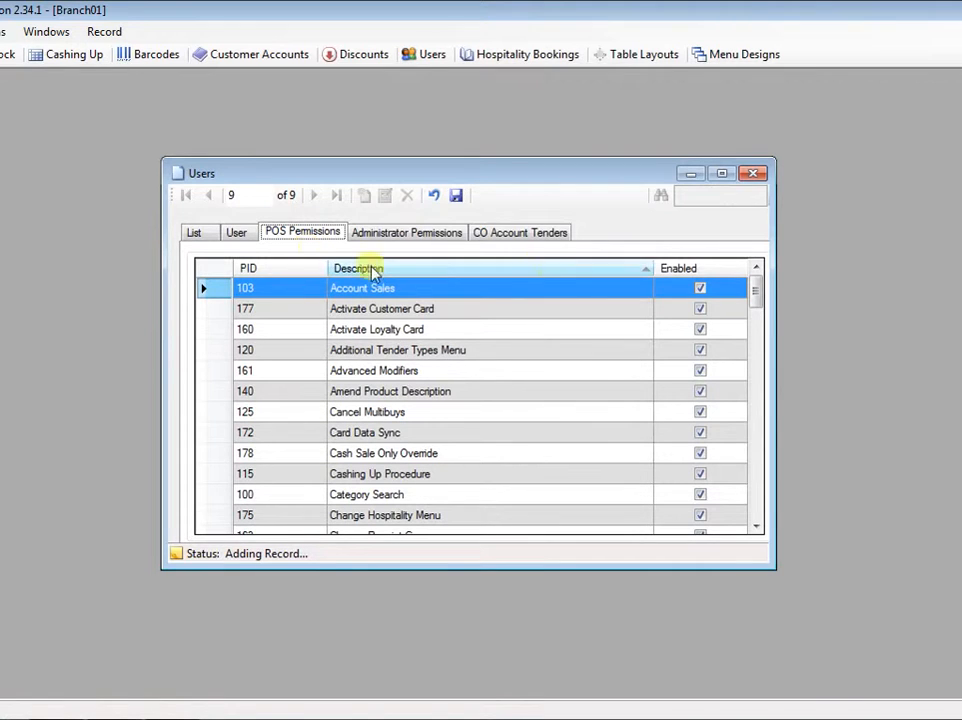
{"action": "left_click", "coordinate": [702, 289]}
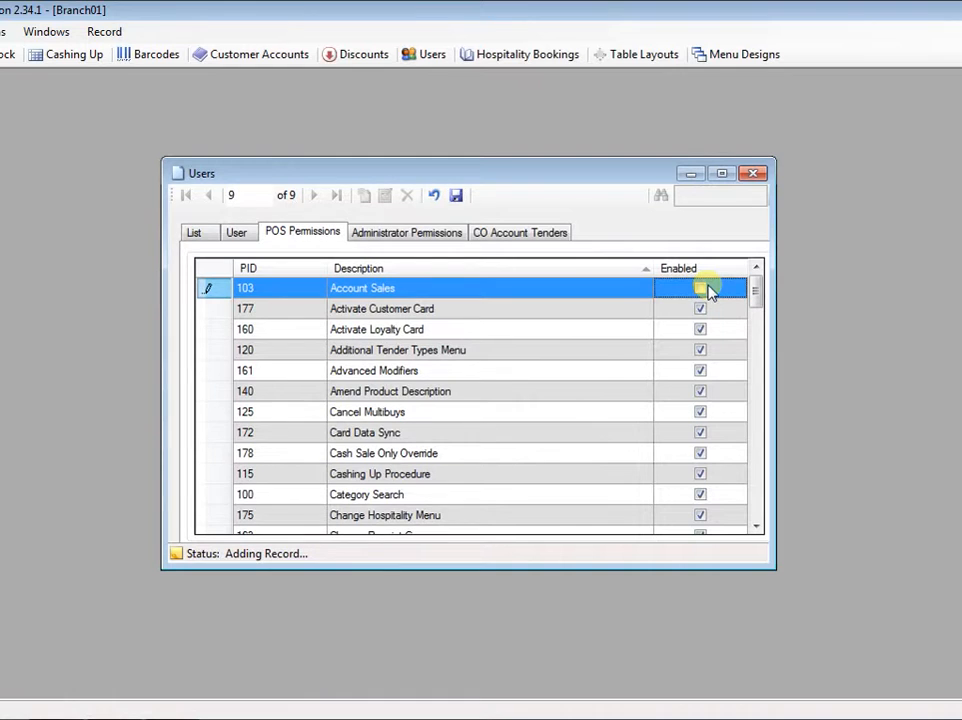
{"action": "mouse_move", "coordinate": [756, 300]}
{"action": "left_mouse_down"}
{"action": "mouse_move", "coordinate": [743, 481]}
{"action": "mouse_move", "coordinate": [749, 589]}
{"action": "mouse_move", "coordinate": [757, 465]}
{"action": "mouse_move", "coordinate": [740, 363]}
{"action": "mouse_move", "coordinate": [754, 303]}
{"action": "mouse_move", "coordinate": [747, 289]}
{"action": "left_mouse_up"}
{"action": "left_click", "coordinate": [438, 233]}
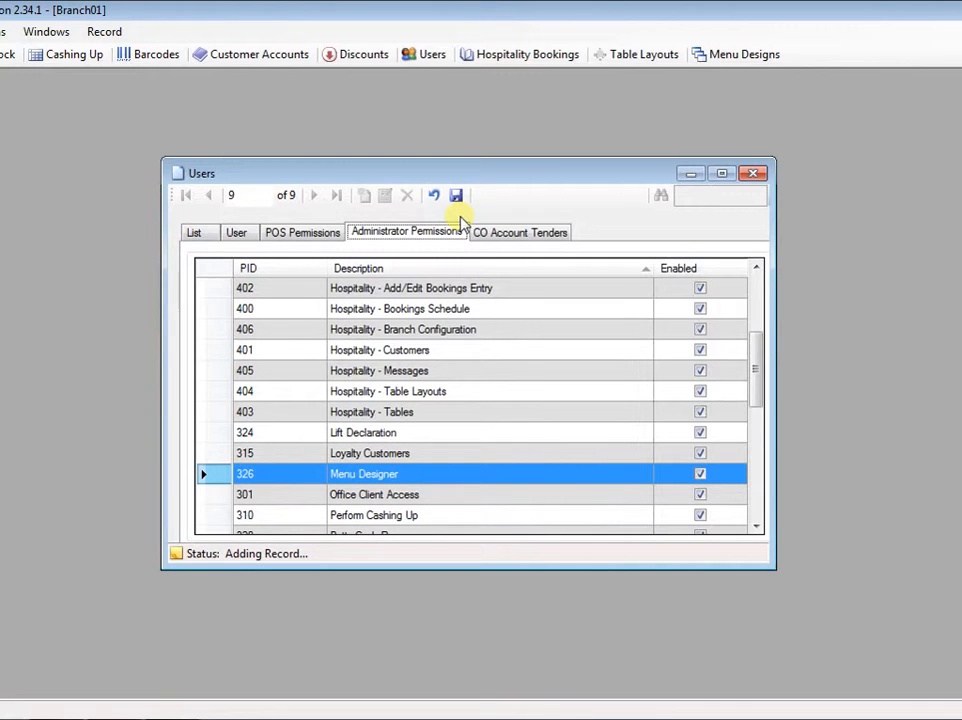
{"action": "left_click", "coordinate": [554, 232]}
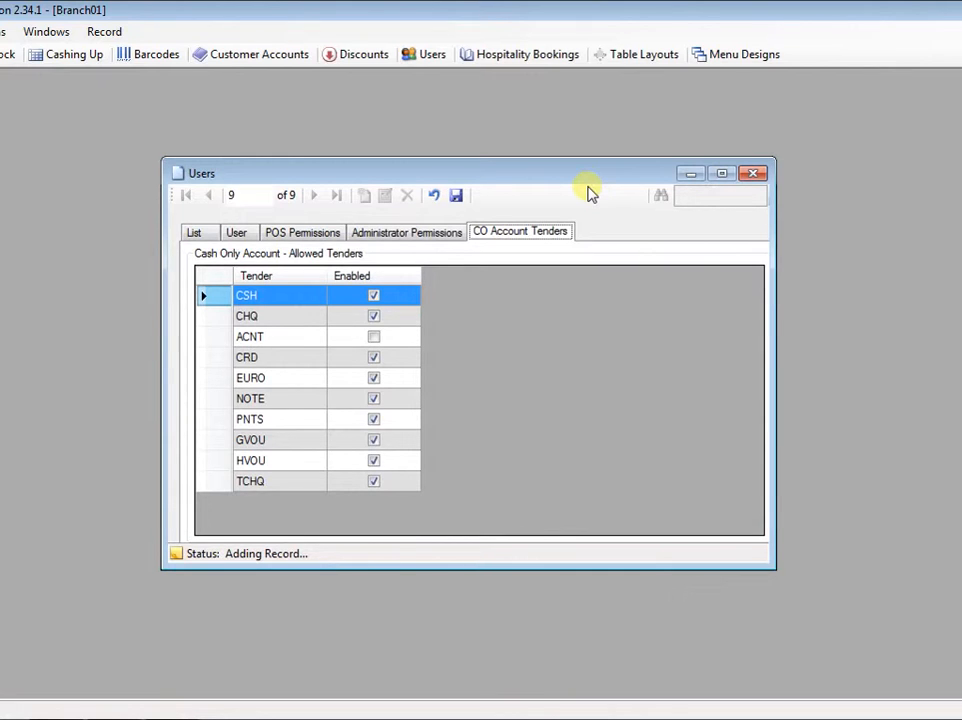
- Disable the Discount By % POS permission for the Demonstration user and save the record
{"action": "left_click", "coordinate": [318, 235]}
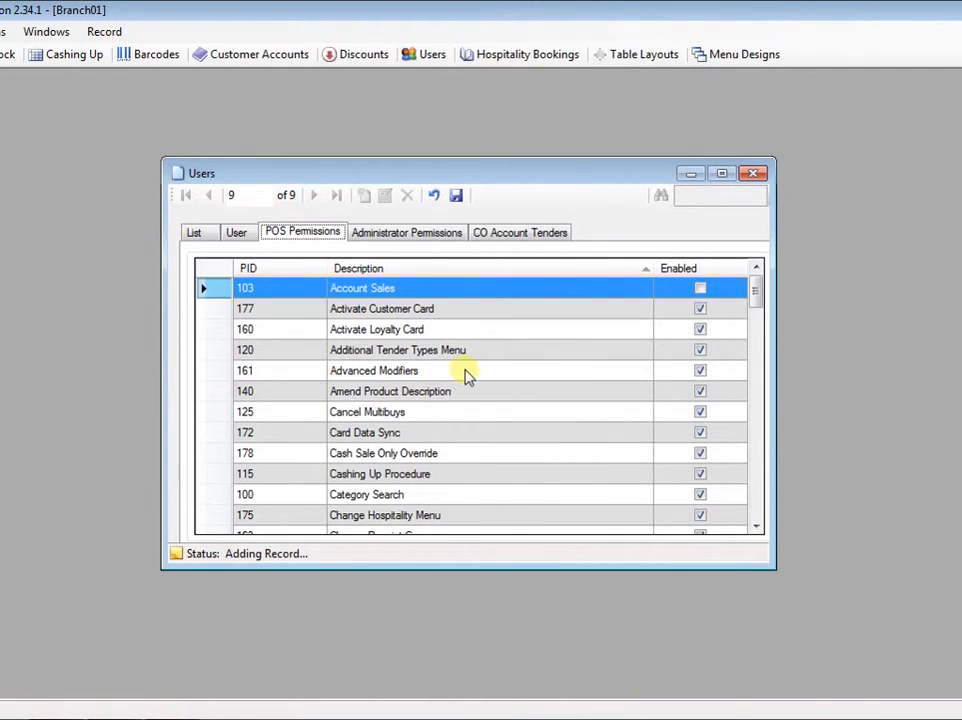
{"action": "left_click_drag", "start_coordinate": [767, 311], "coordinate": [760, 351]}
{"action": "left_click", "coordinate": [460, 416]}
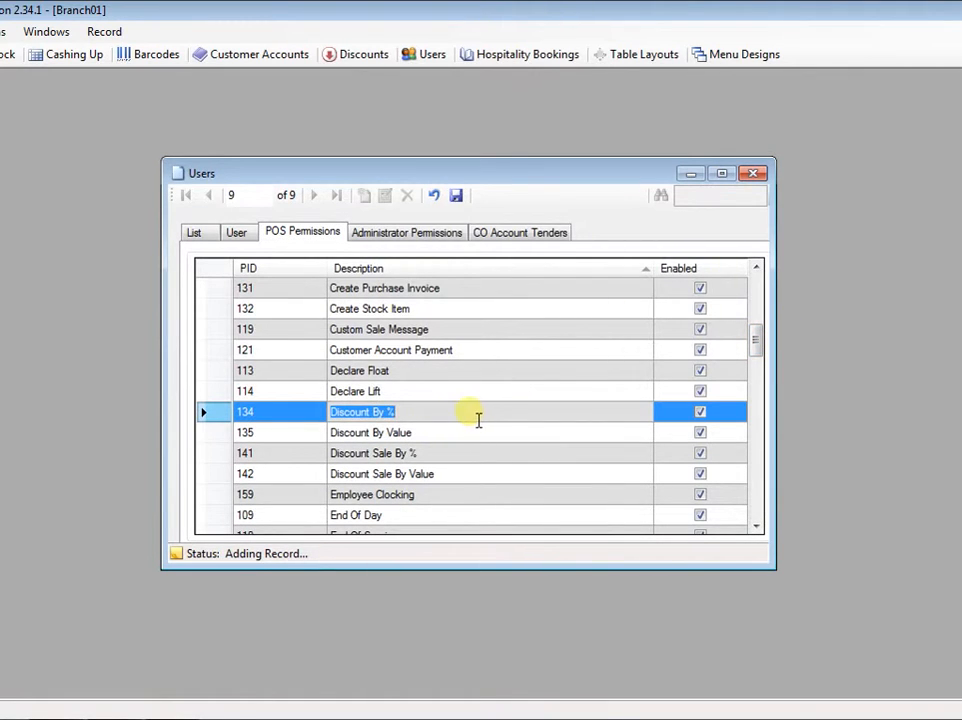
{"action": "left_click", "coordinate": [699, 413]}
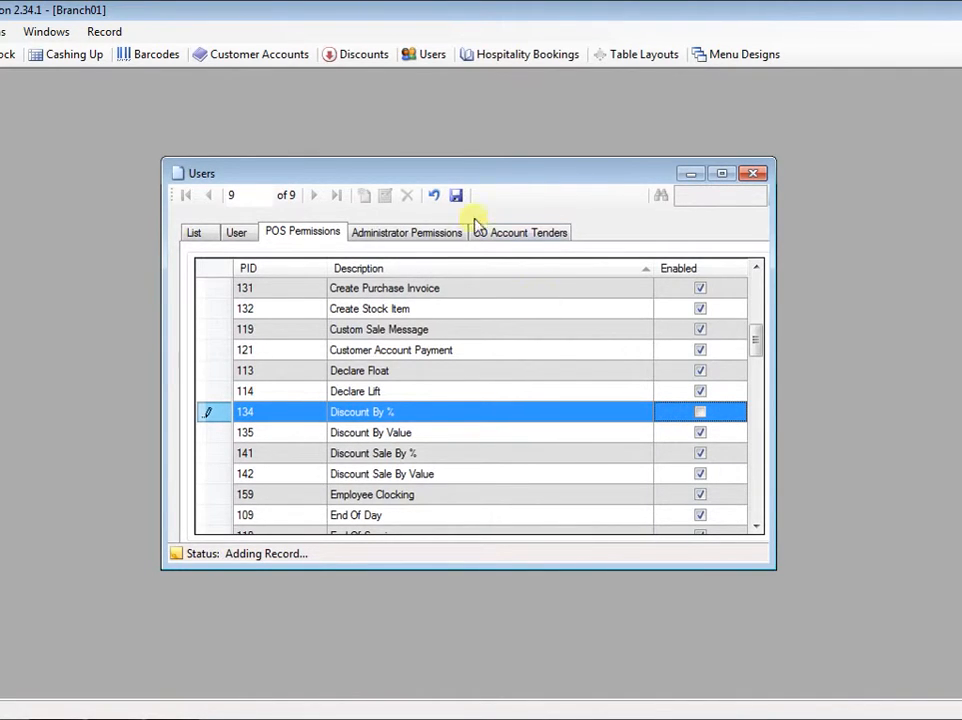
{"action": "left_click", "coordinate": [456, 196]}
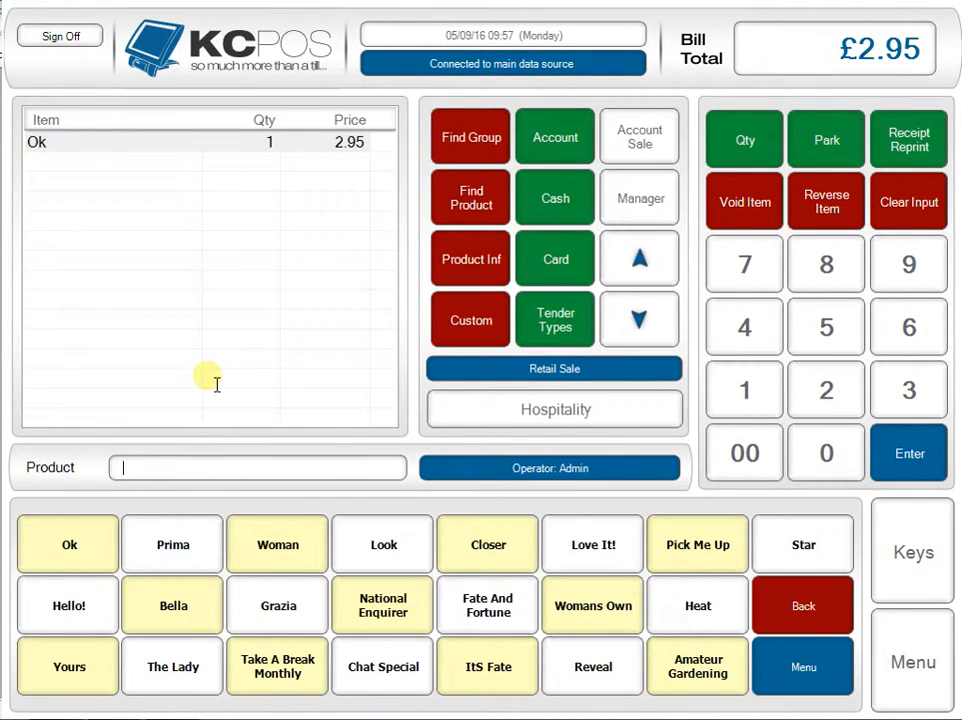
- On the KCPOS till, void the Ok item and switch operator by signing in with the Demonstration user's password
{"action": "left_click", "coordinate": [722, 203]}
{"action": "left_click", "coordinate": [48, 35]}
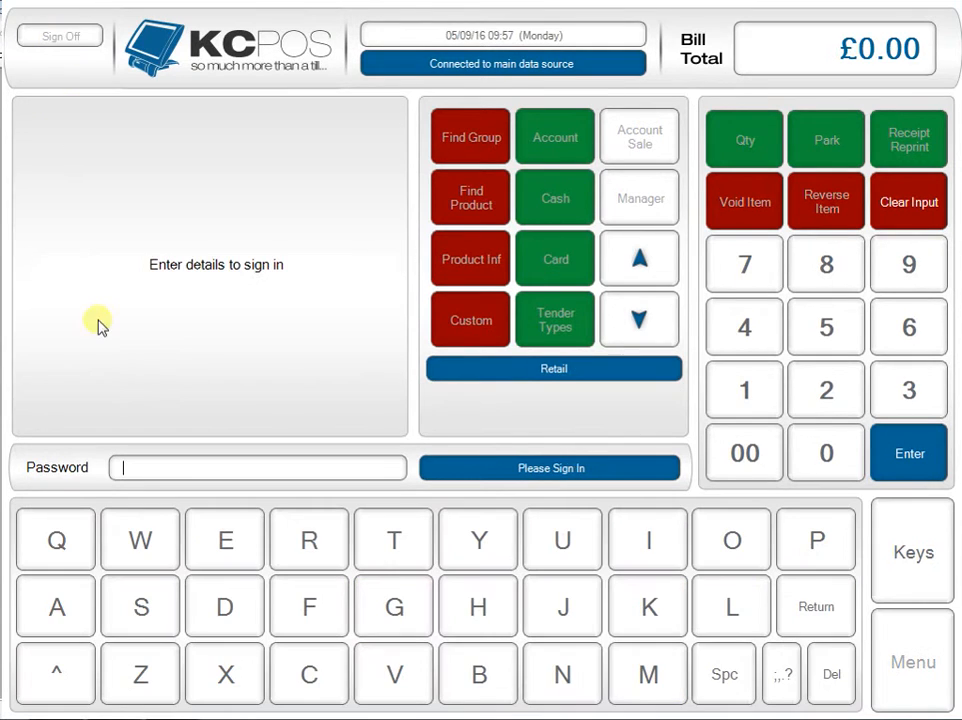
{"action": "type", "text": "*****"}
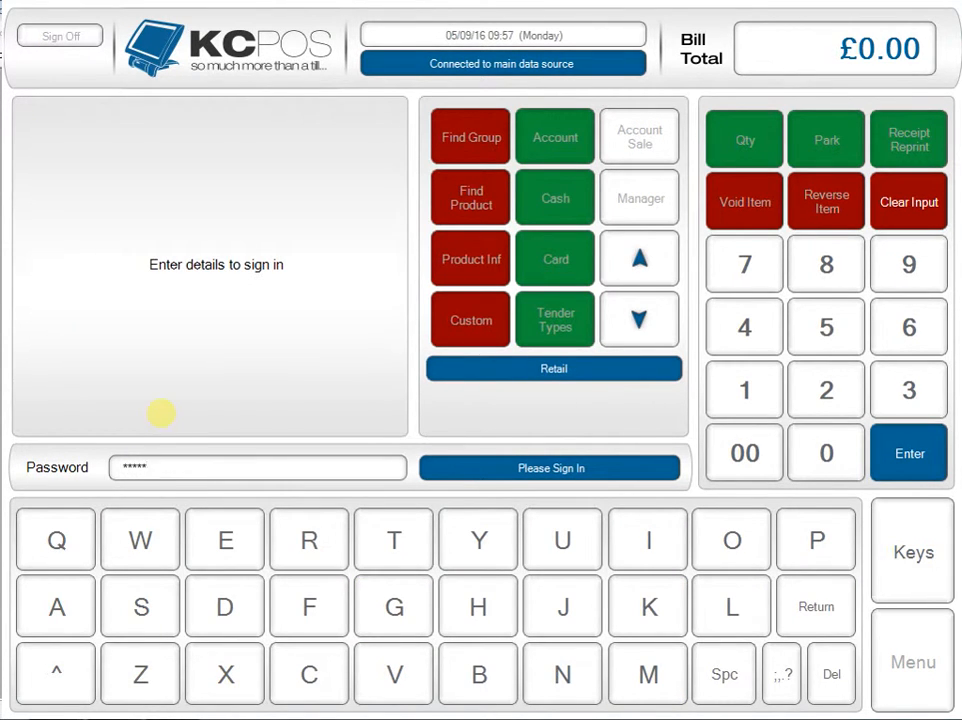
{"action": "key", "text": "Return"}
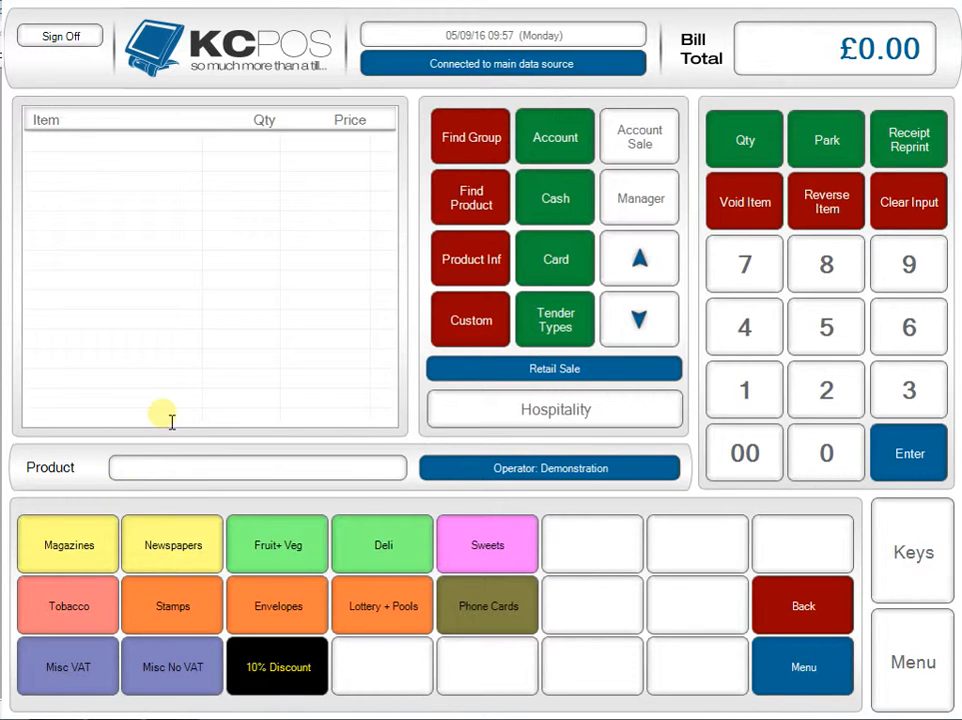
- Add the Ok magazine to the sale and try to discount it by percentage from the manager functions
{"action": "left_click", "coordinate": [70, 535]}
{"action": "left_click", "coordinate": [83, 541]}
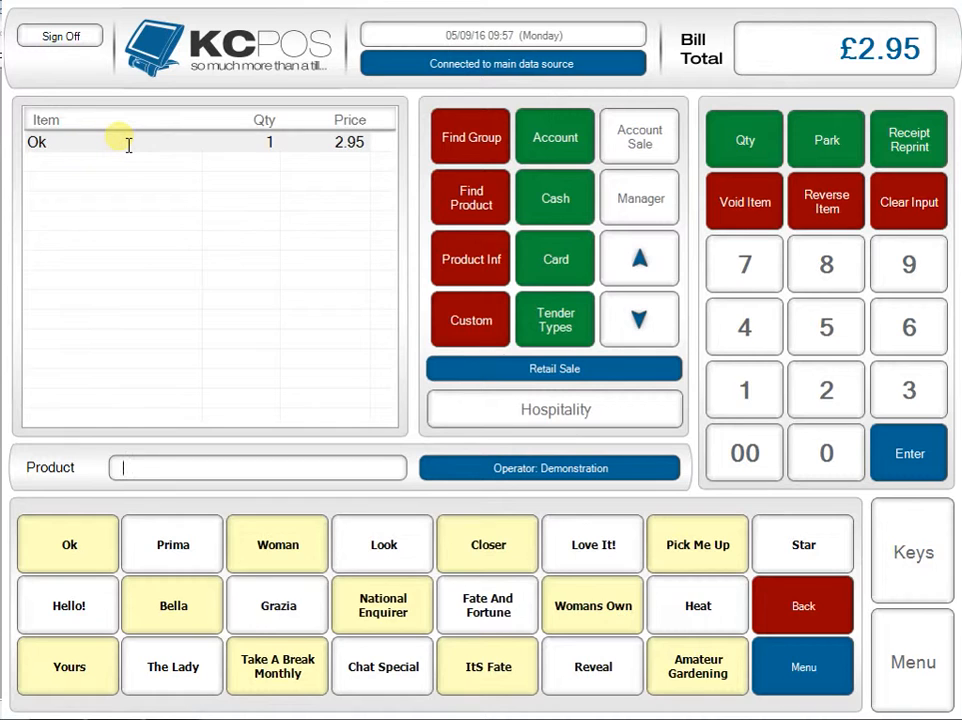
{"action": "left_click", "coordinate": [608, 203]}
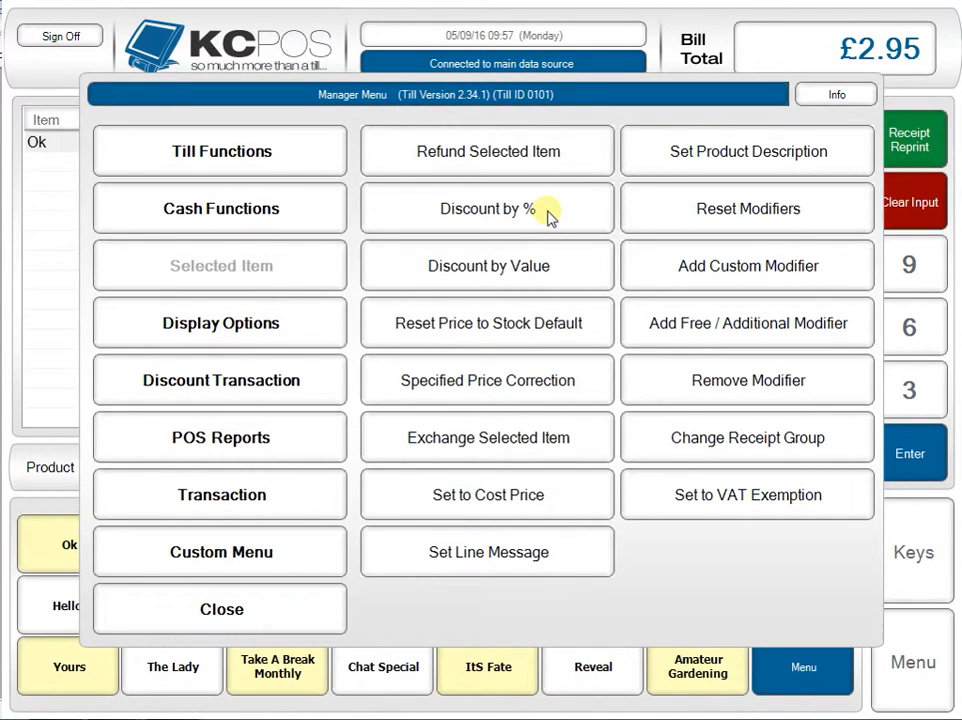
{"action": "left_click", "coordinate": [550, 215]}
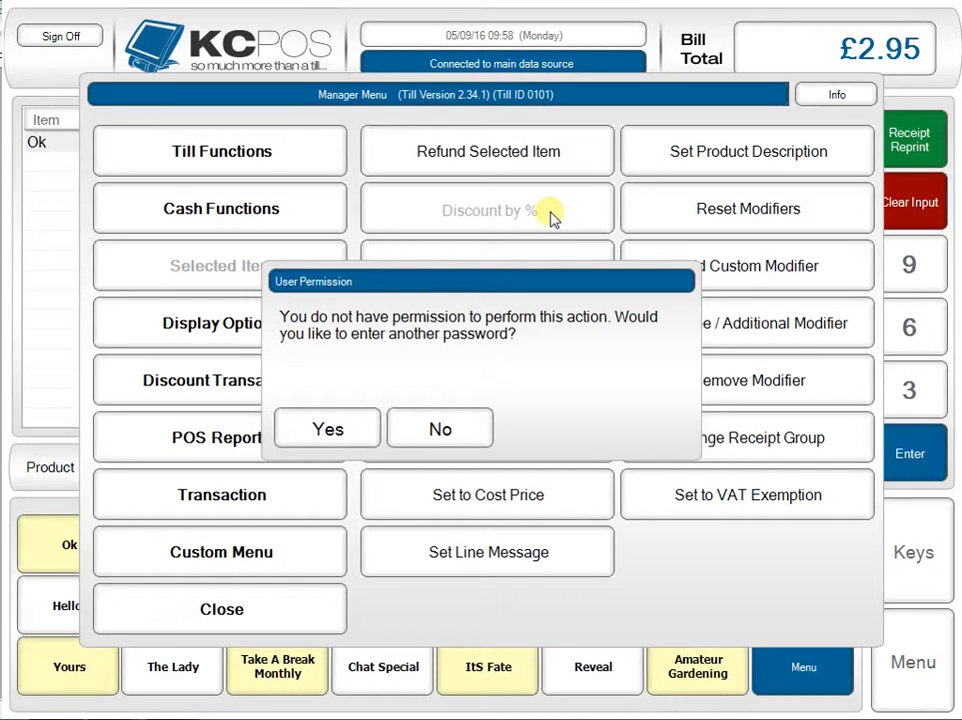
- Authorise the discount with the login password of a permitted user and apply 10% to the Ok item
{"action": "left_click", "coordinate": [355, 421]}
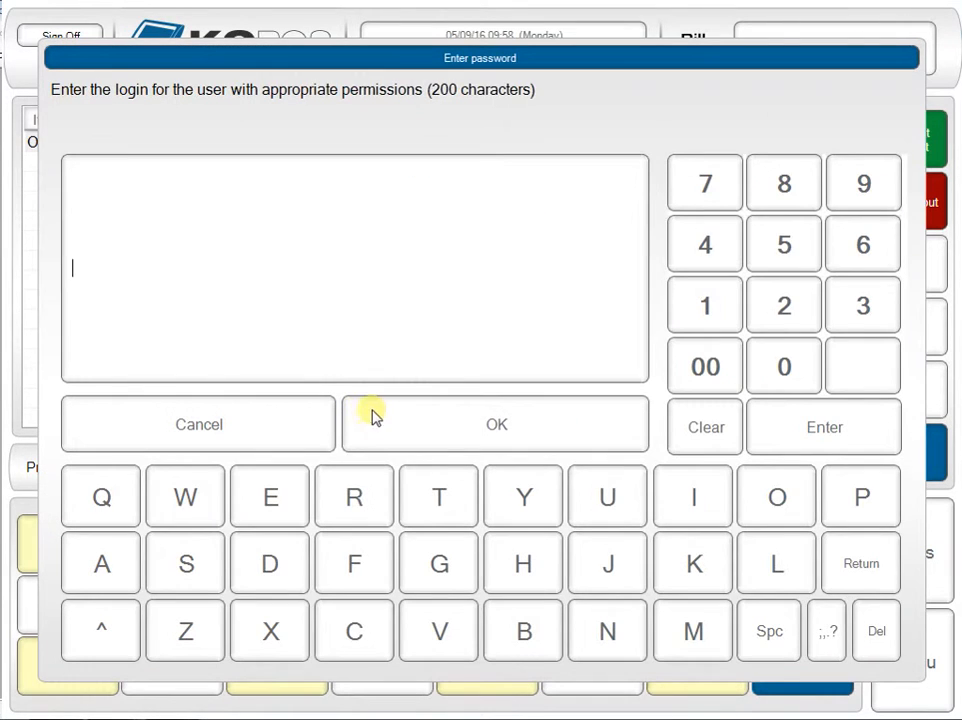
{"action": "type", "text": "*******"}
{"action": "key", "text": "Return"}
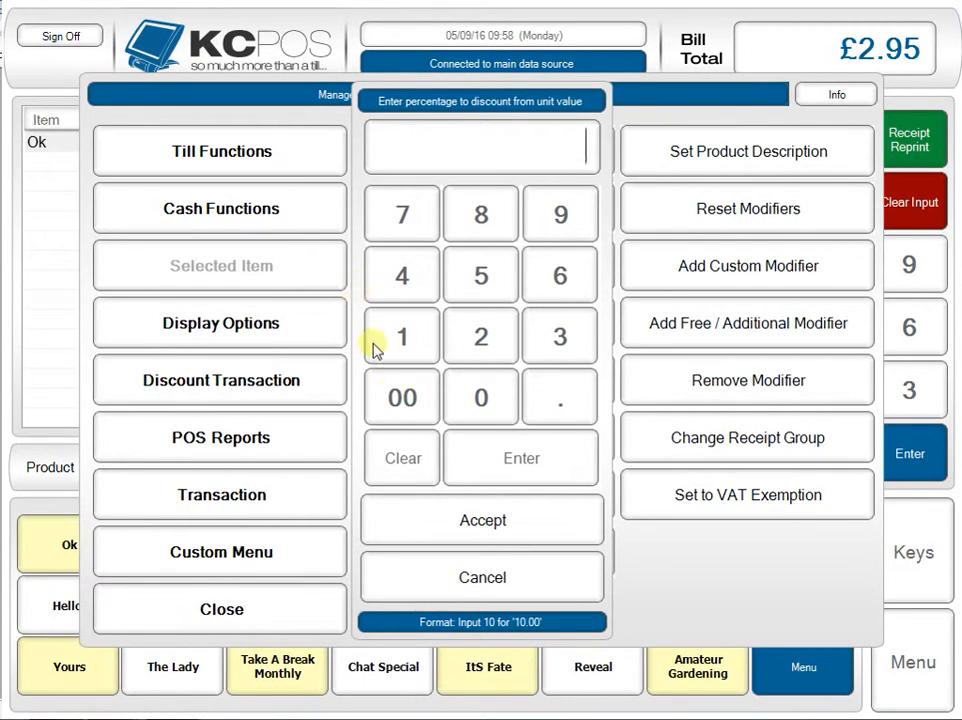
{"action": "left_click", "coordinate": [422, 343]}
{"action": "left_click", "coordinate": [464, 407]}
{"action": "left_click", "coordinate": [488, 461]}
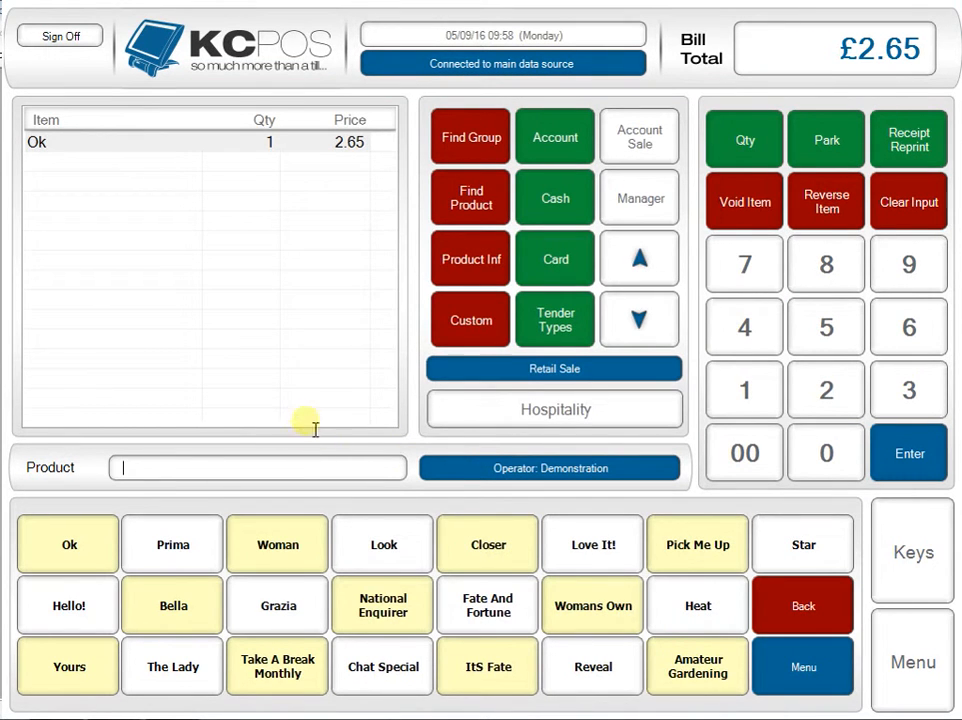
- Complete the sale as a cash payment with Yellow Pages as the marketing source
{"action": "left_click", "coordinate": [872, 455]}
{"action": "left_click", "coordinate": [582, 200]}
{"action": "left_click", "coordinate": [915, 466]}
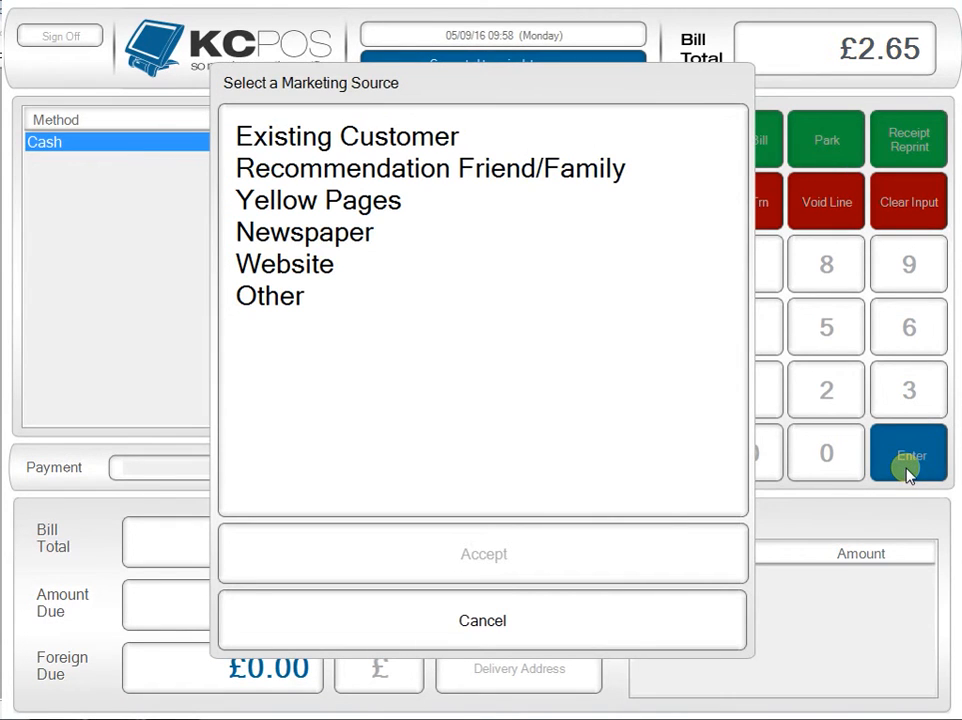
{"action": "left_click", "coordinate": [260, 200]}
{"action": "left_click", "coordinate": [535, 562]}
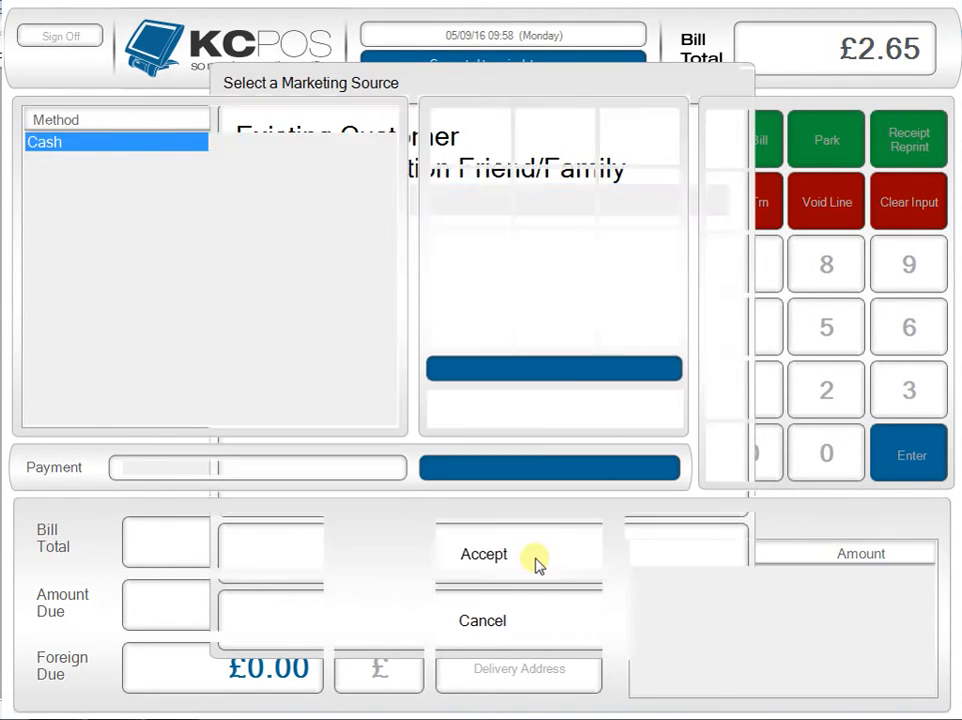